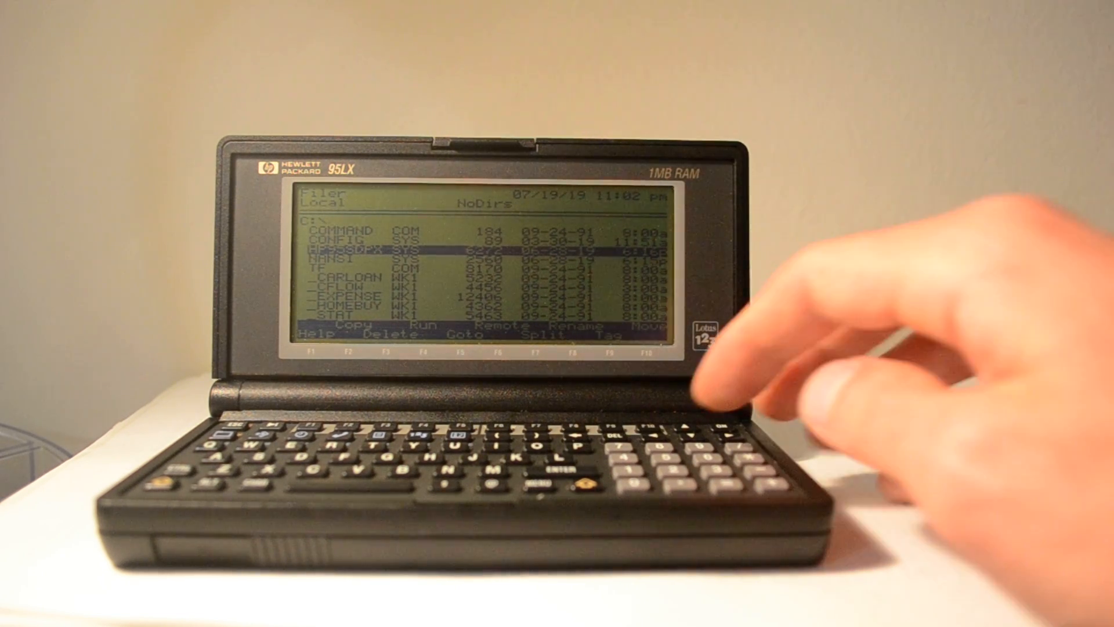
Step: Scroll to the top of the C drive file list, then quit Filer back to the launcher
{"action": "key", "text": "Up"}
{"action": "key", "text": "Up"}
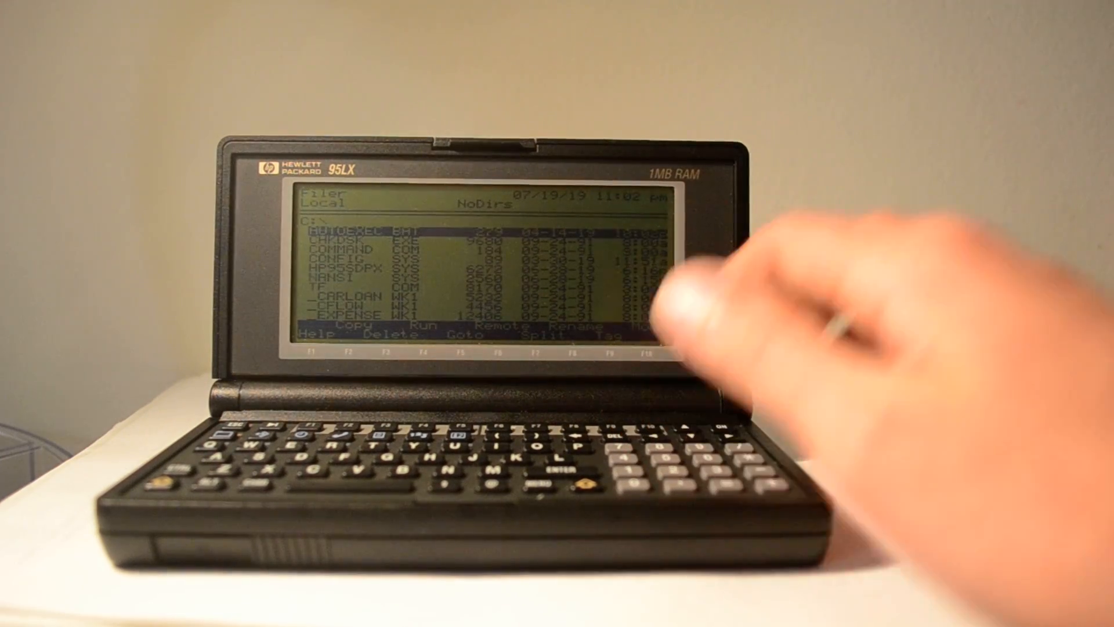
{"action": "key", "text": "Home"}
{"action": "key", "text": "Menu"}
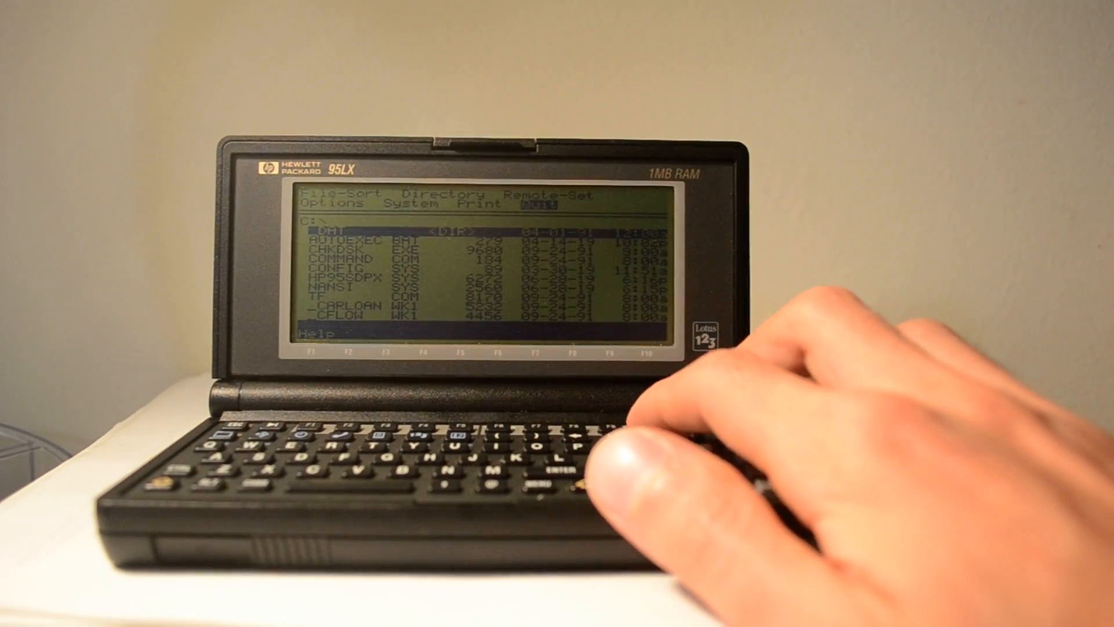
{"action": "key", "text": "Left"}
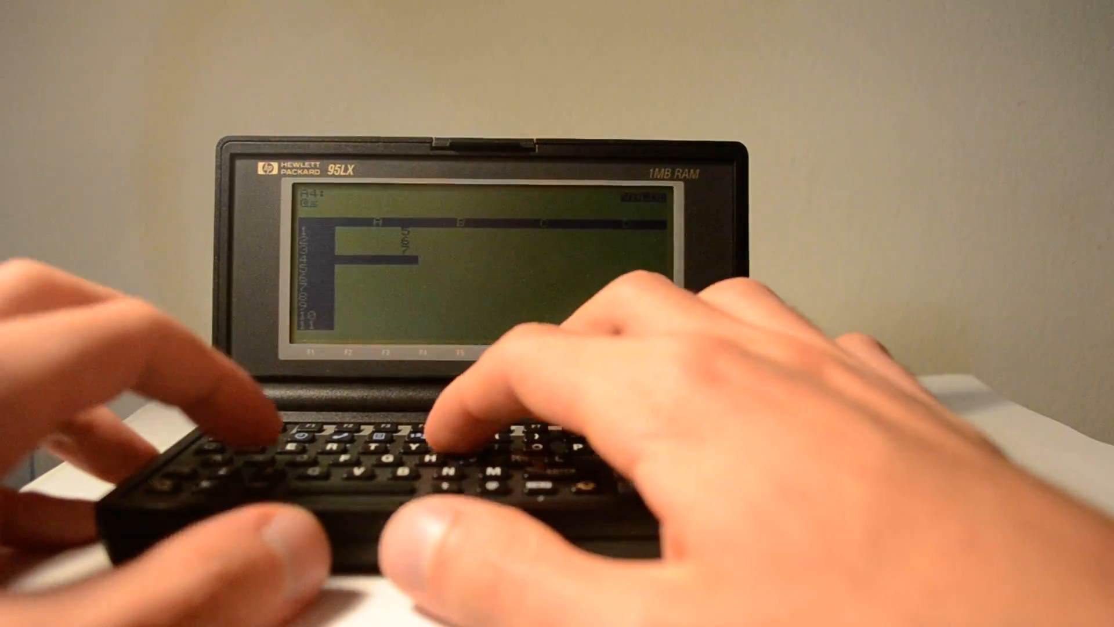
{"action": "type", "text": "um("}
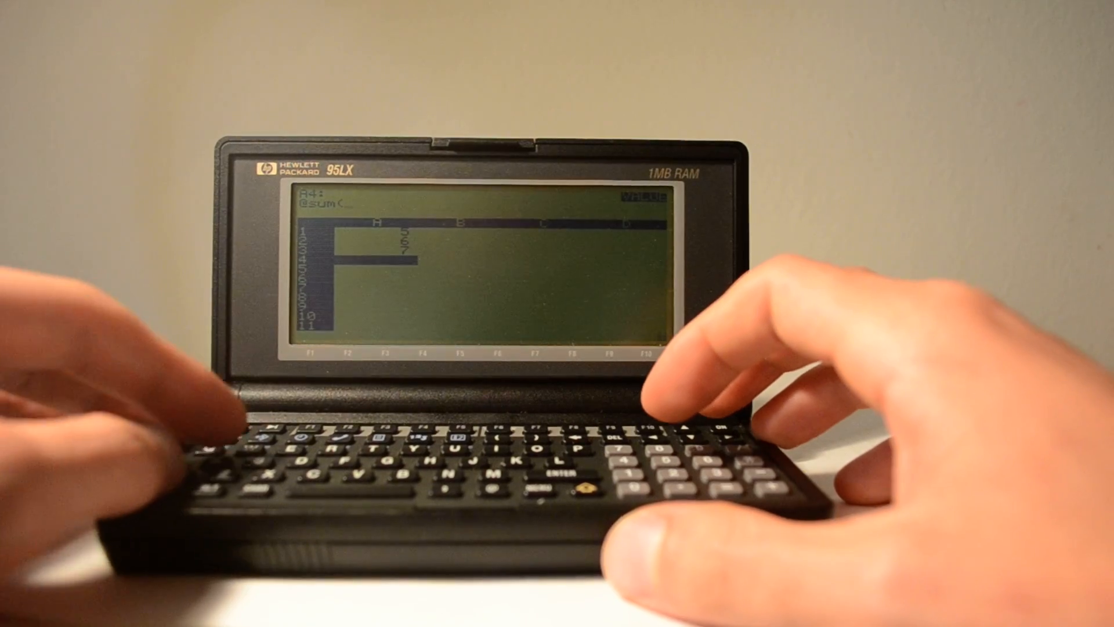
{"action": "type", "text": "A3.."}
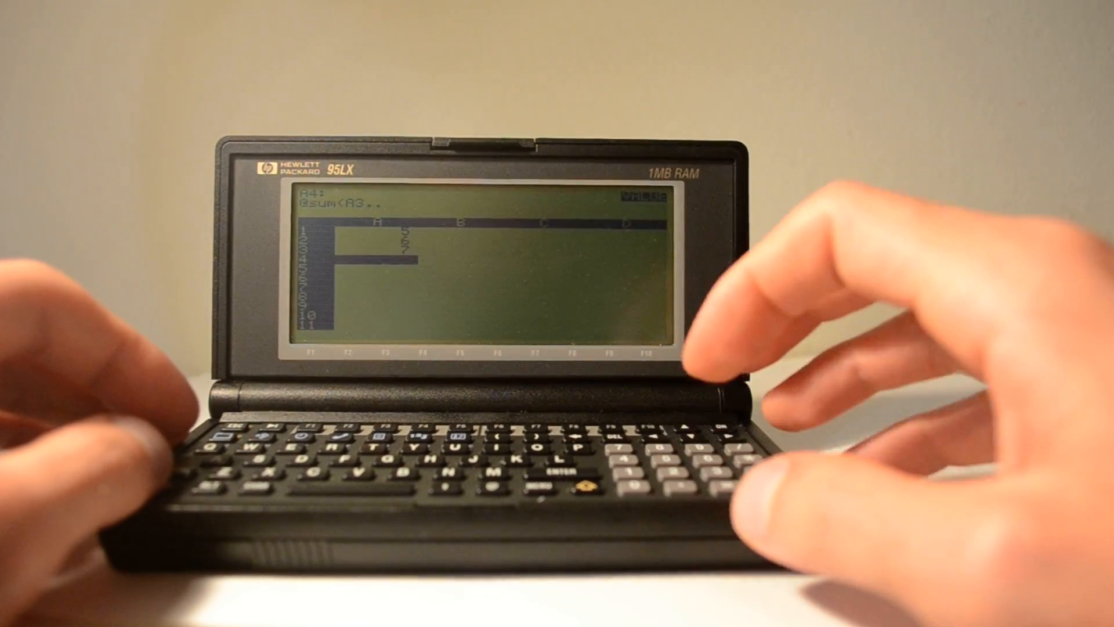
{"action": "type", "text": "A1"}
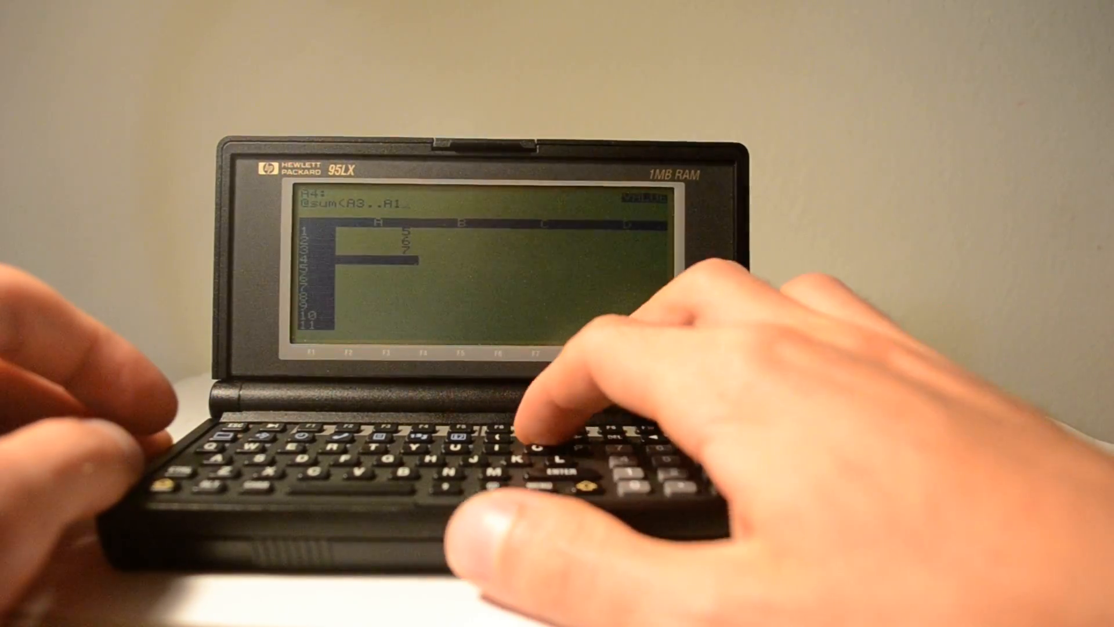
{"action": "type", "text": ")"}
{"action": "key", "text": "Return"}
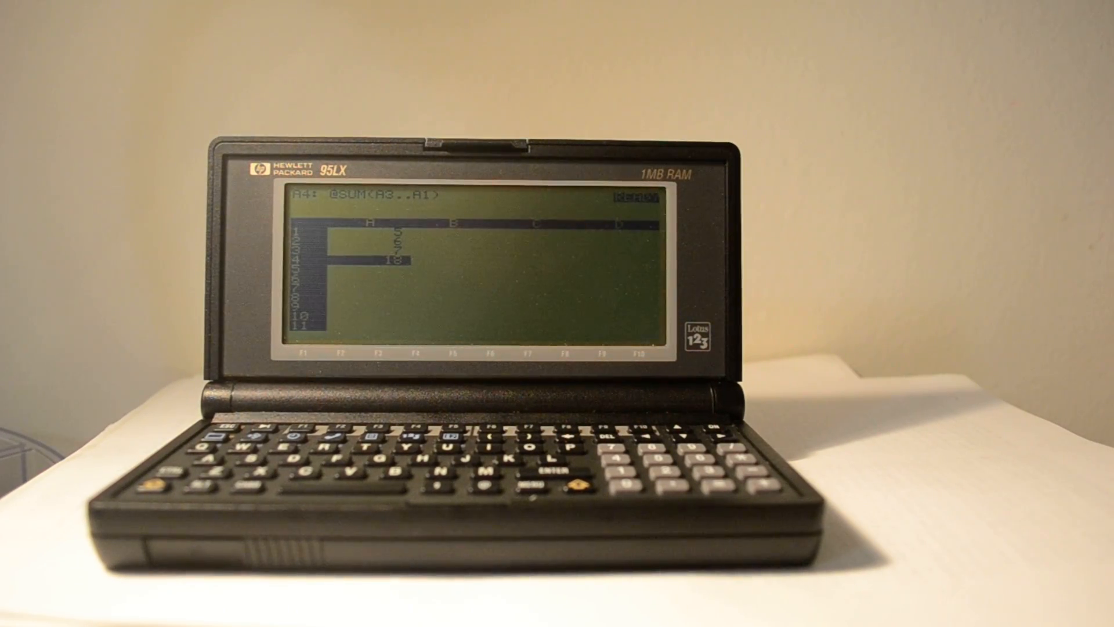
{"action": "key", "text": "slash"}
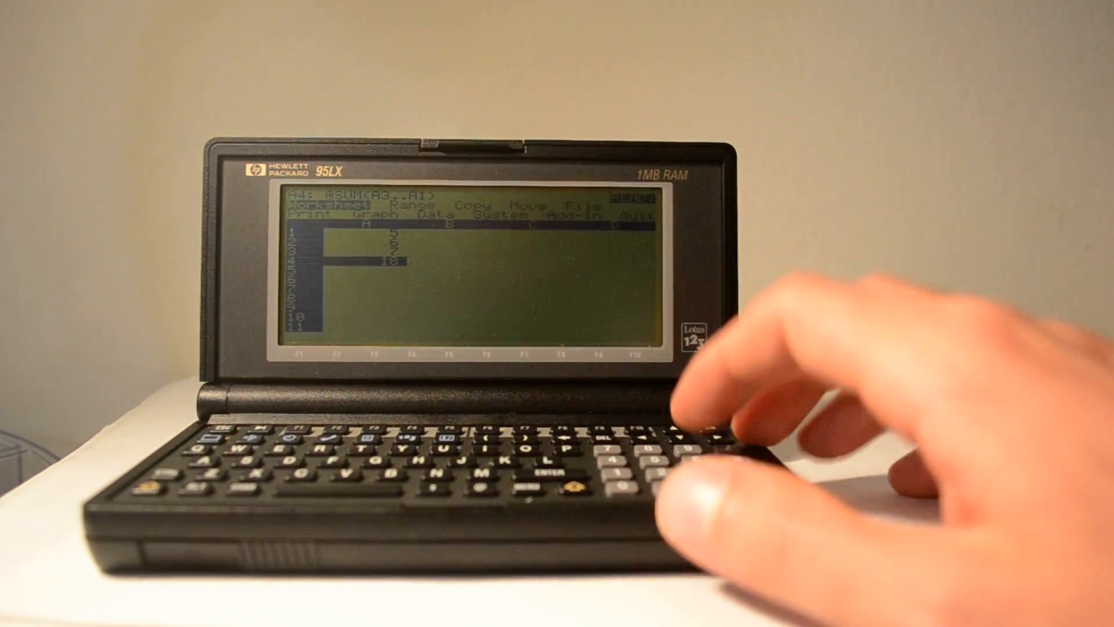
Step: Quit 1-2-3 without saving, land in Memo, and start leaving it via its menu
{"action": "key", "text": "q"}
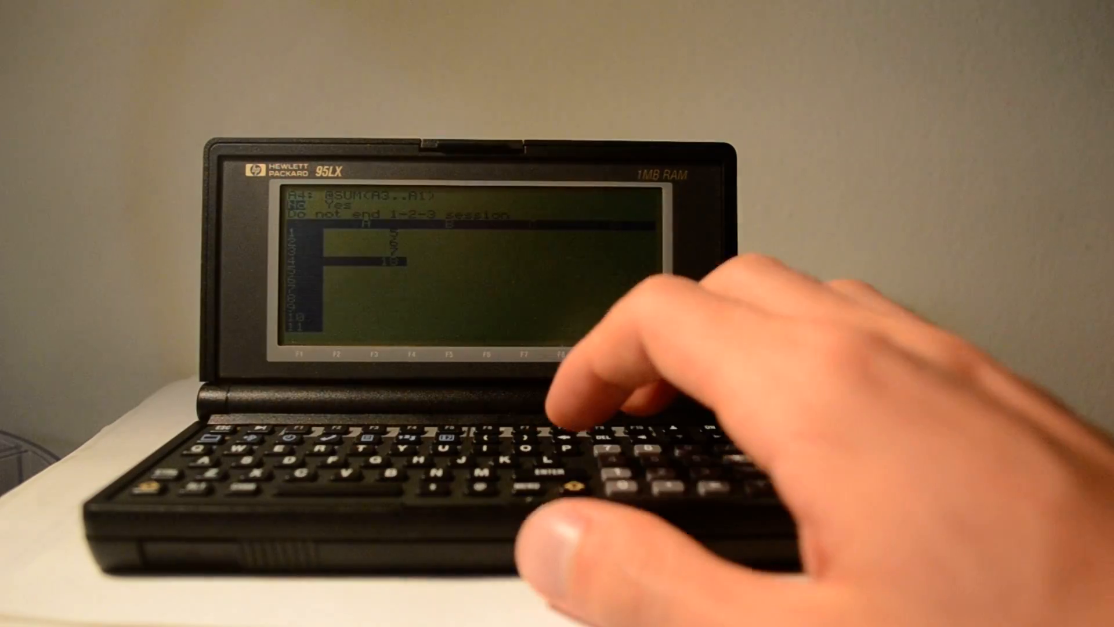
{"action": "key", "text": "y"}
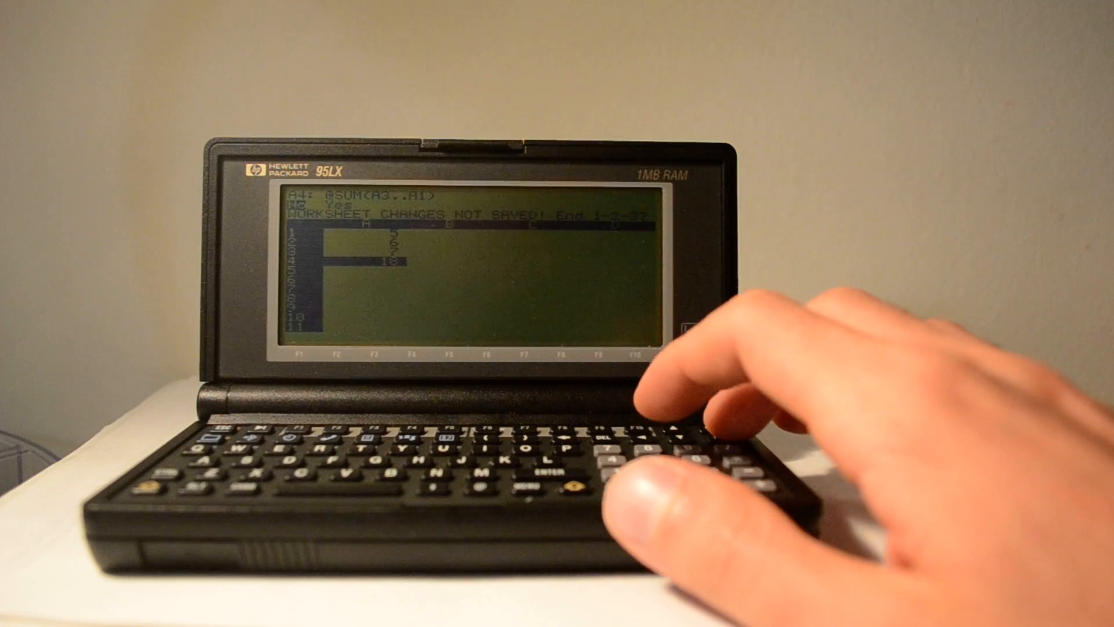
{"action": "key", "text": "y"}
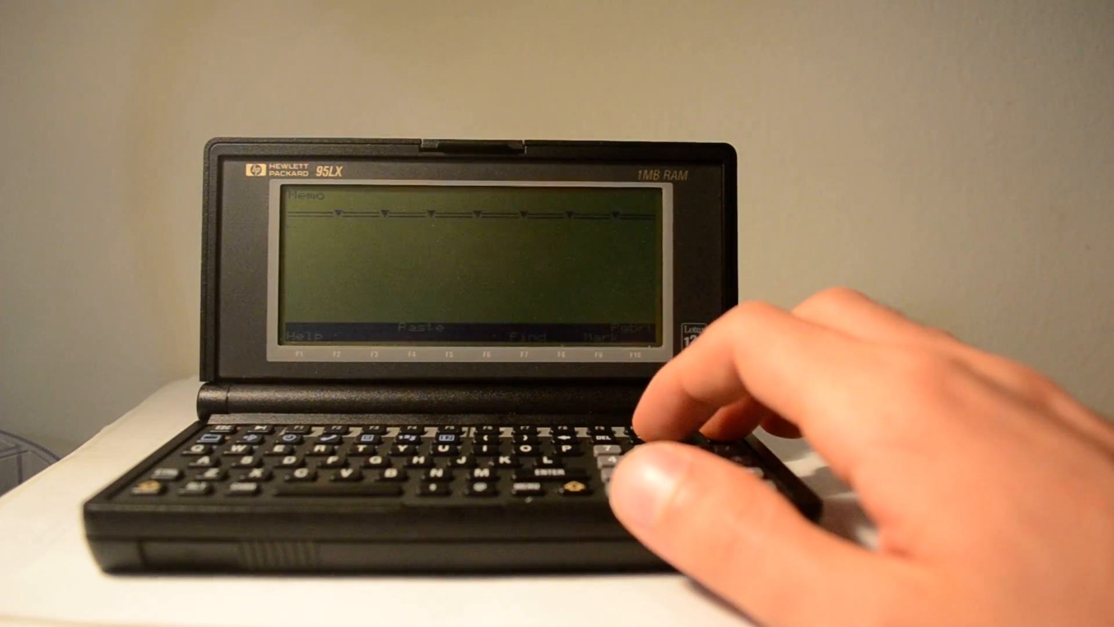
{"action": "key", "text": "Menu"}
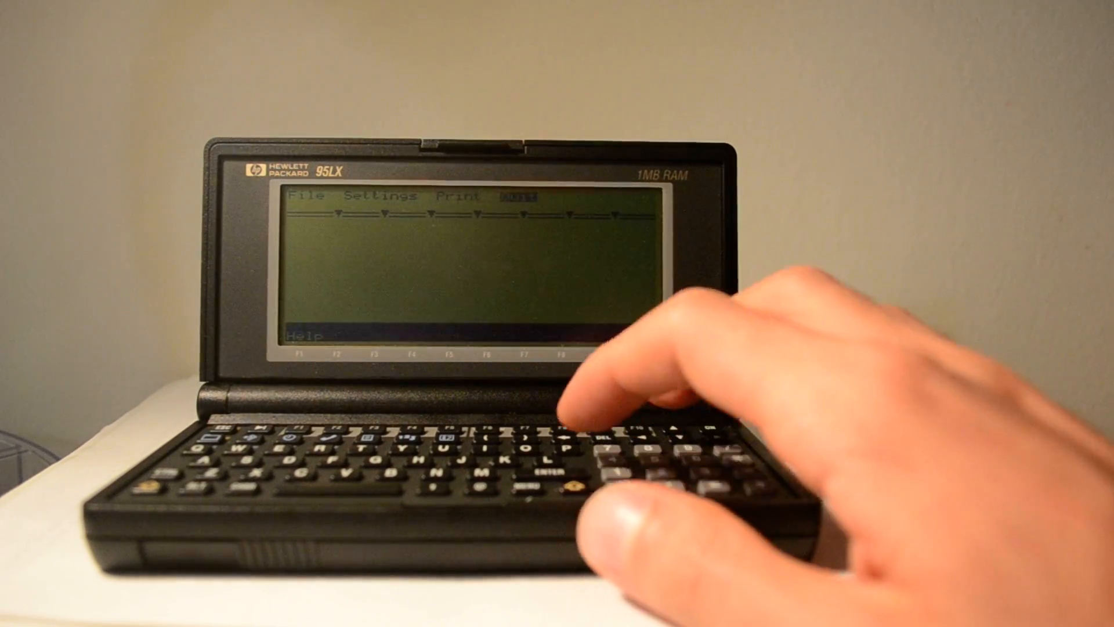